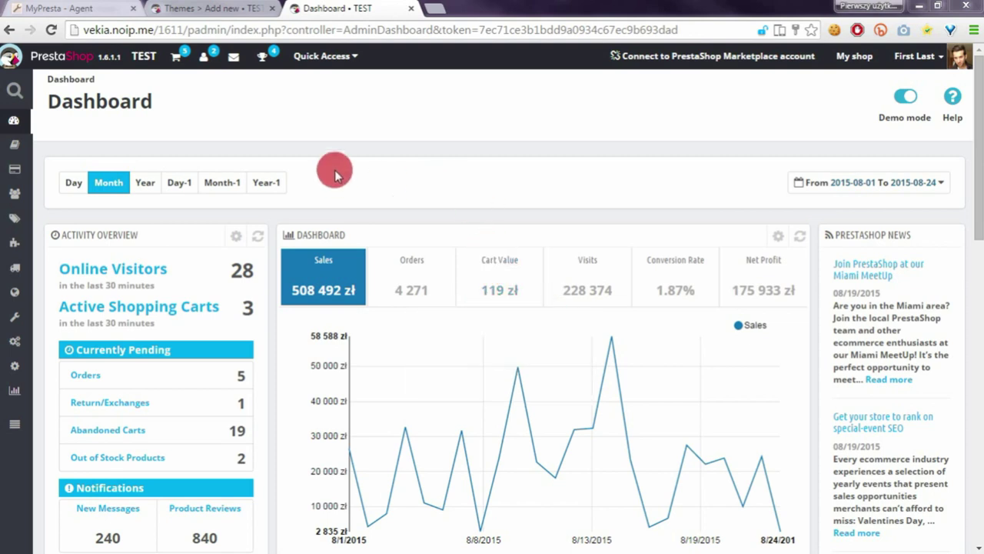
# Go to Preferences > Themes and look over the page showing default-bootstrap 1.0 as current theme.
pyautogui.moveTo(14, 316)
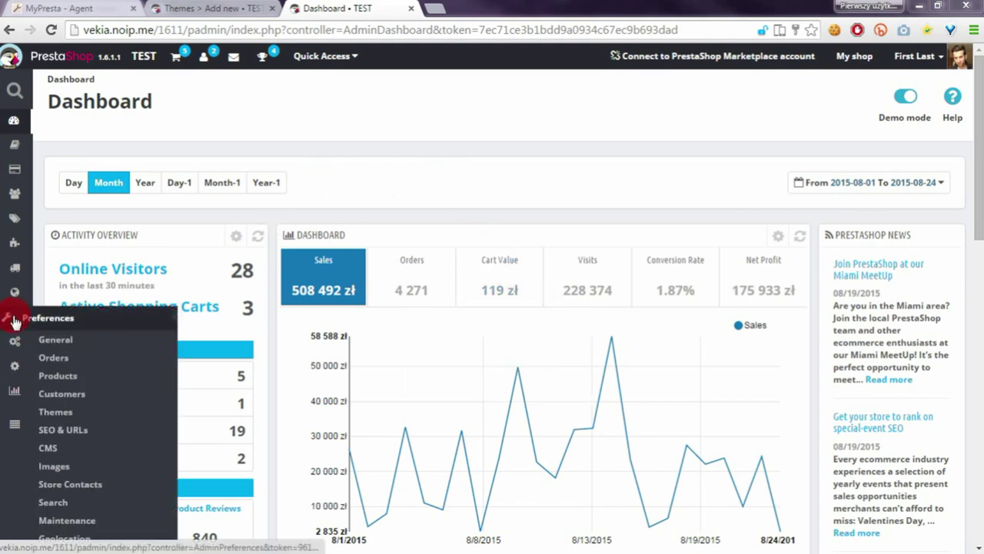
pyautogui.click(77, 422)
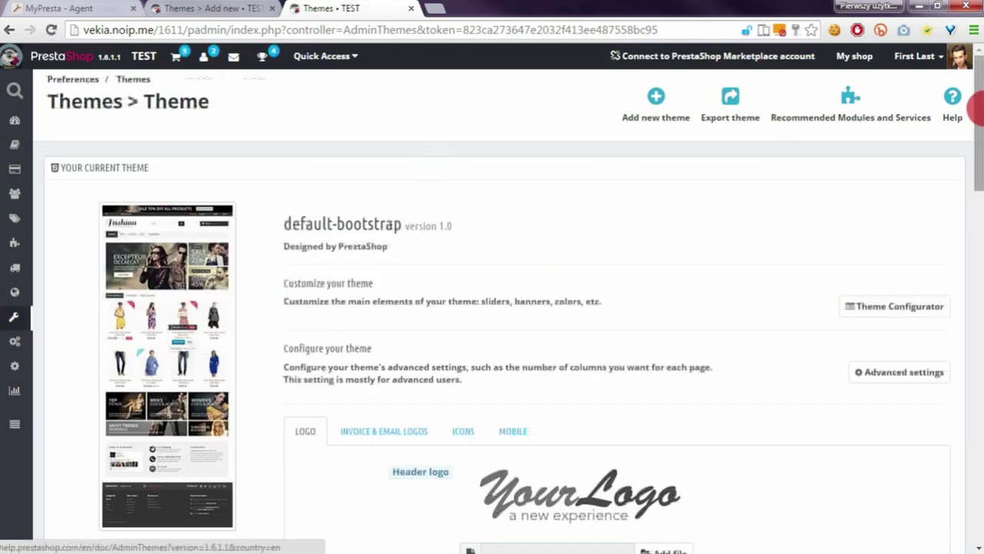
pyautogui.scroll(-10, 962, 230)
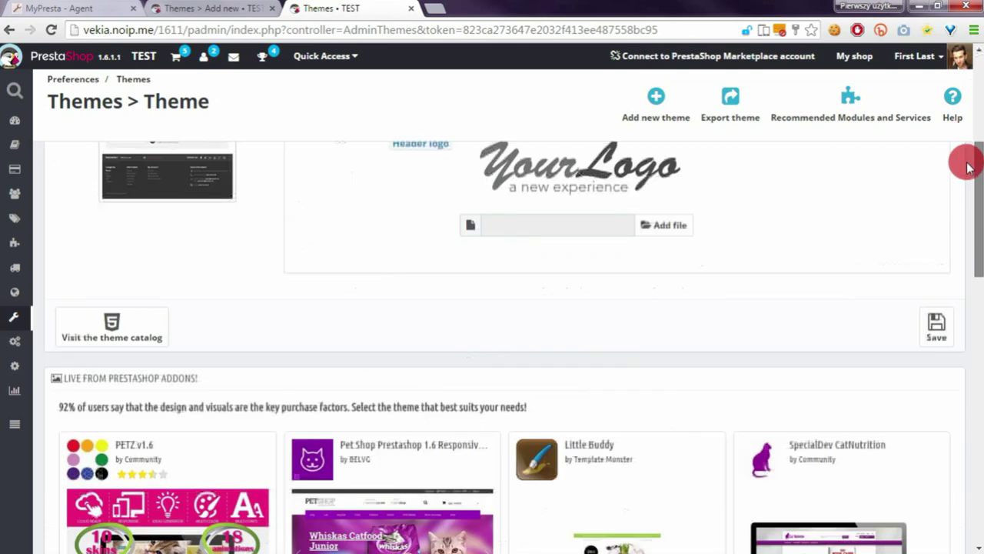
pyautogui.scroll(-3, 942, 400)
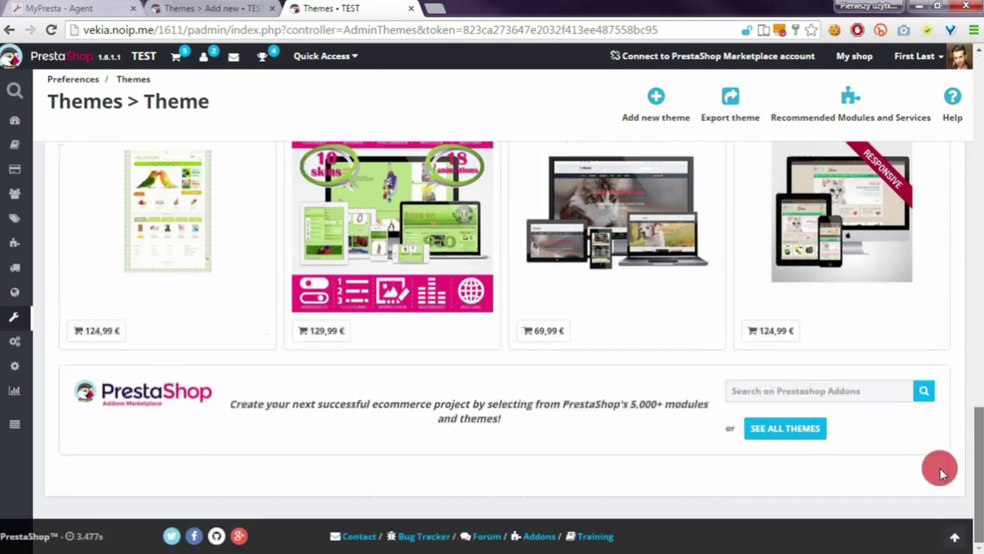
pyautogui.scroll(6, 941, 418)
pyautogui.scroll(10, 951, 284)
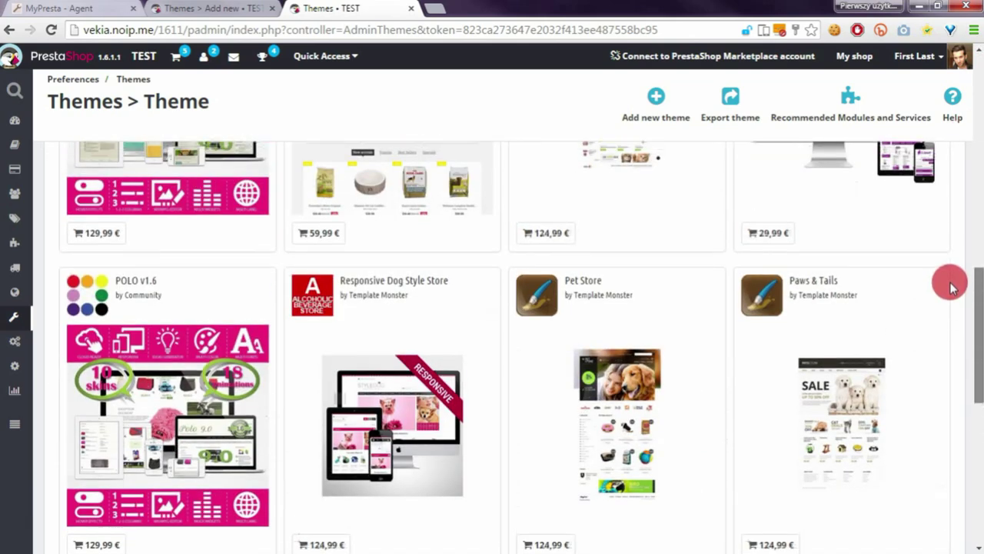
# Start adding a new theme and choose 'Create a new theme' to get the blank theme form.
pyautogui.click(657, 121)
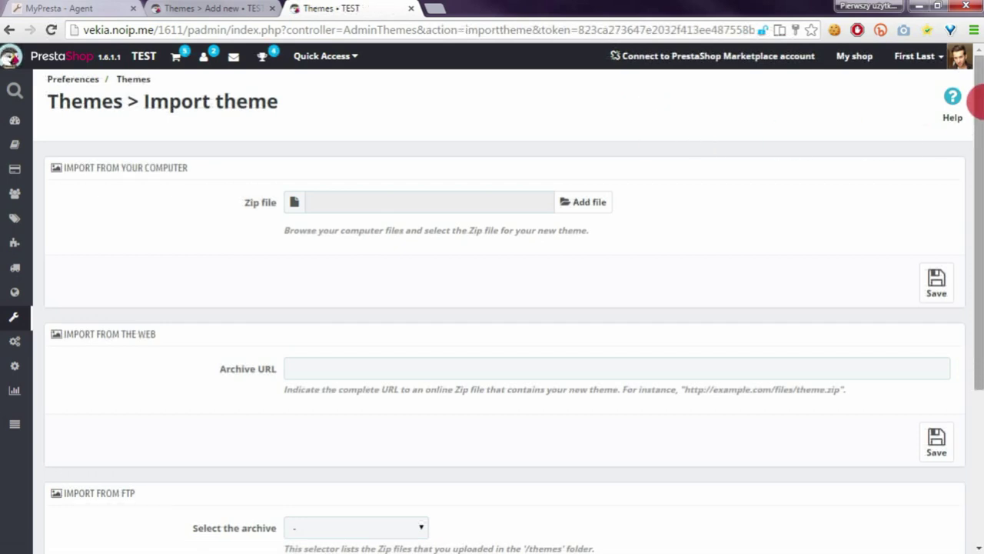
pyautogui.moveTo(975, 97); pyautogui.dragTo(974, 282)
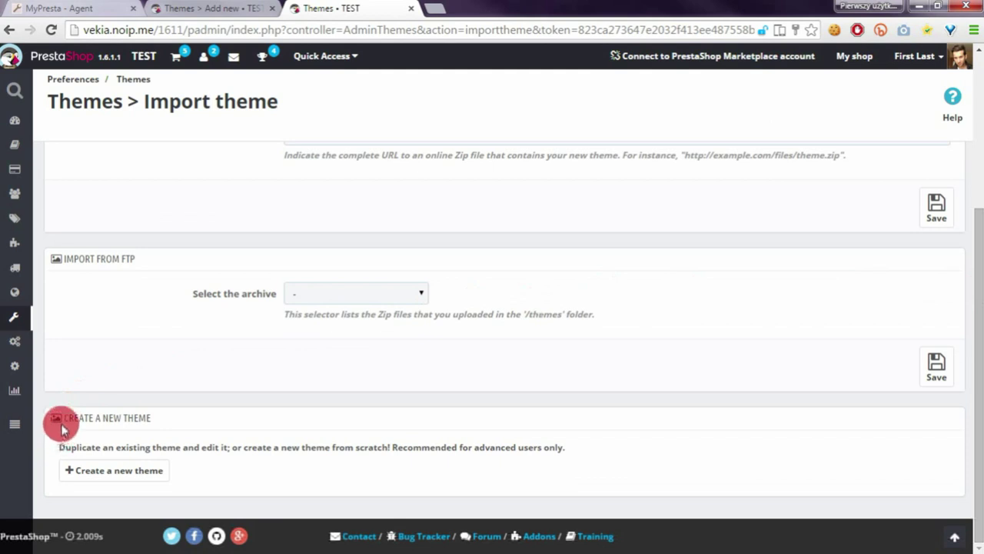
pyautogui.moveTo(60, 423); pyautogui.dragTo(166, 422)
pyautogui.click(78, 439)
pyautogui.click(114, 481)
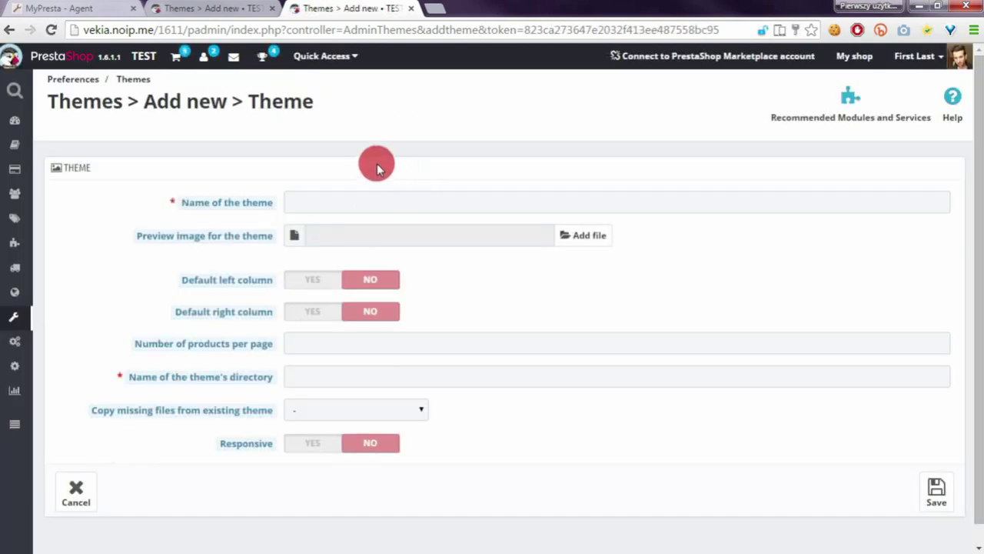
# Enter 'this-is-my-template' in the Name of the theme field.
pyautogui.click(336, 201)
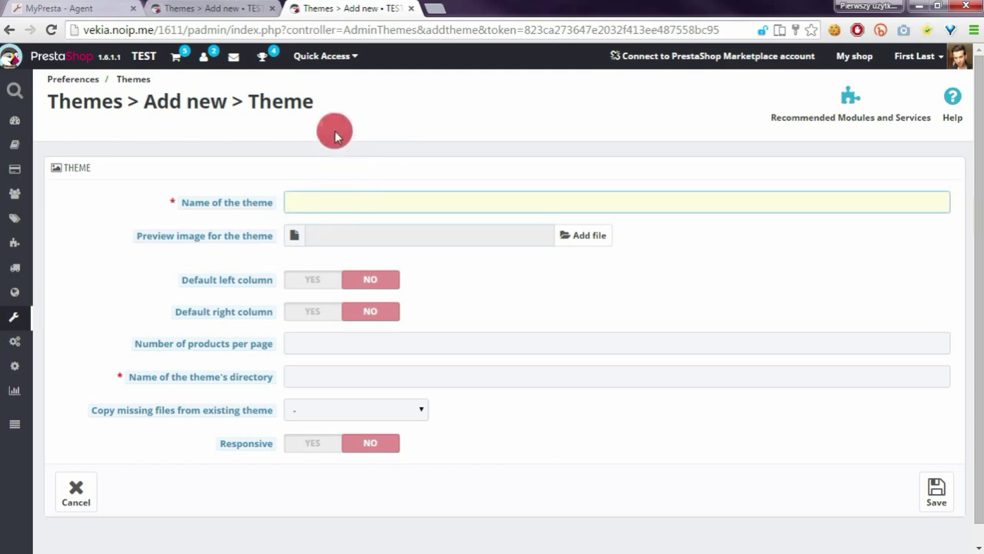
pyautogui.write('this-is-my-template')
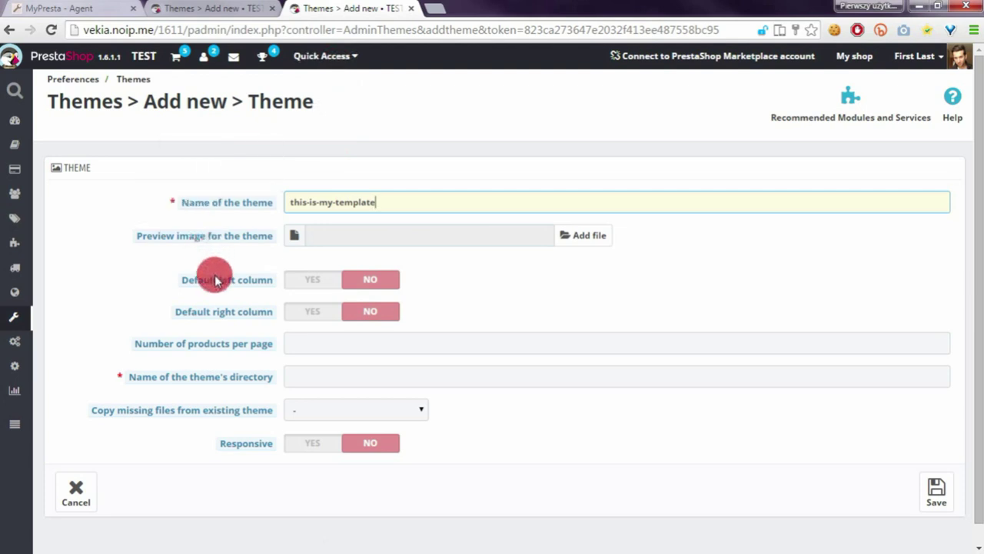
pyautogui.moveTo(215, 281)
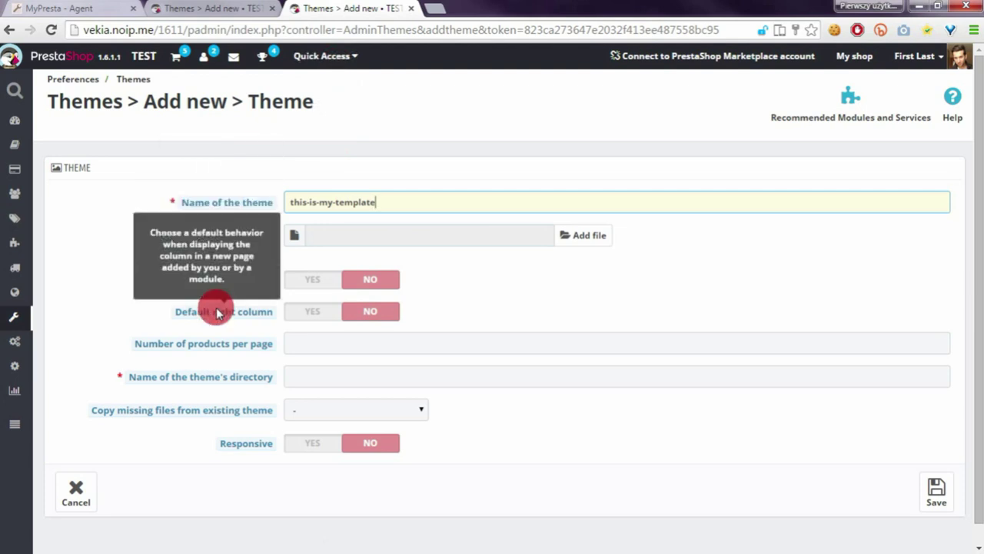
# Set directory 'this-is-my-template', copy missing files from default-bootstrap, make it responsive, and save.
pyautogui.click(319, 379)
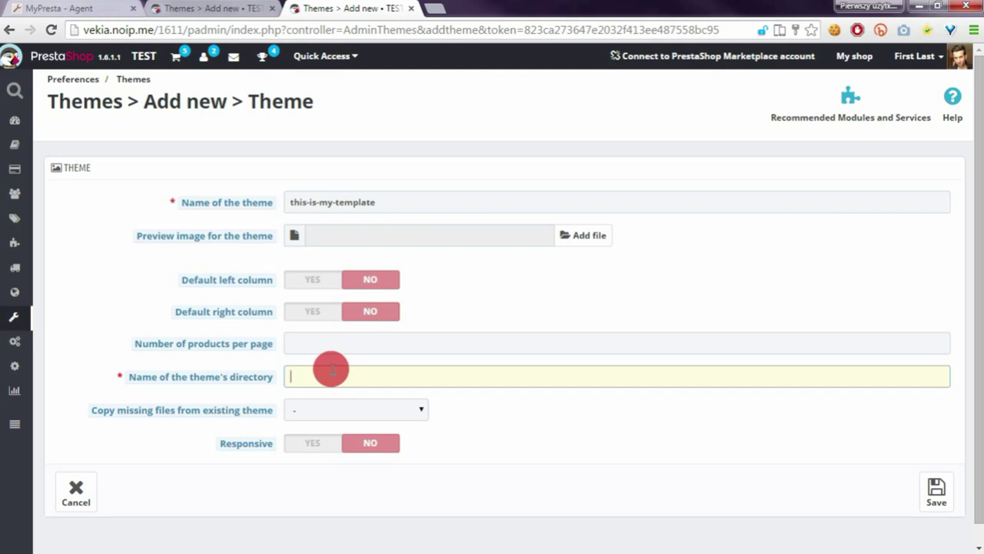
pyautogui.write('this-is-my-template')
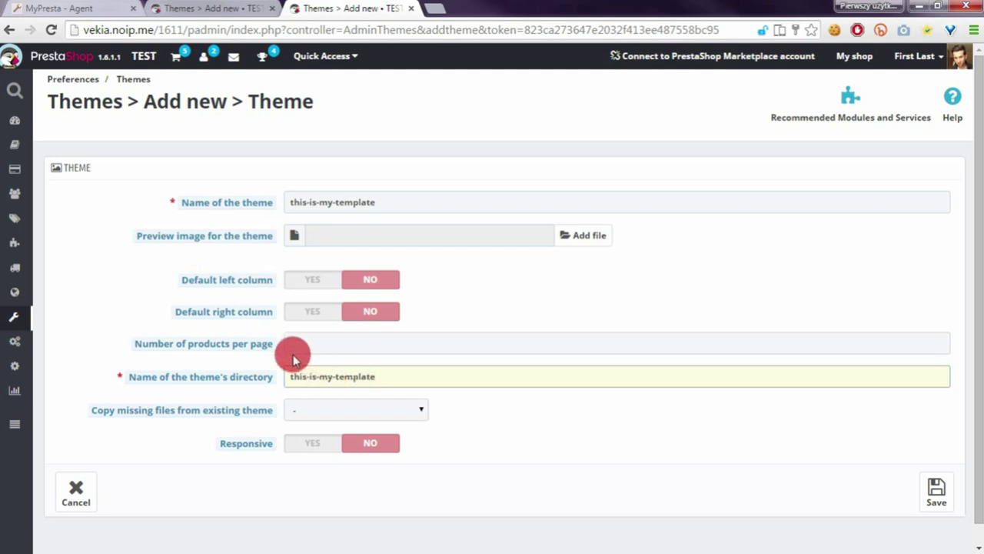
pyautogui.click(316, 413)
pyautogui.click(339, 441)
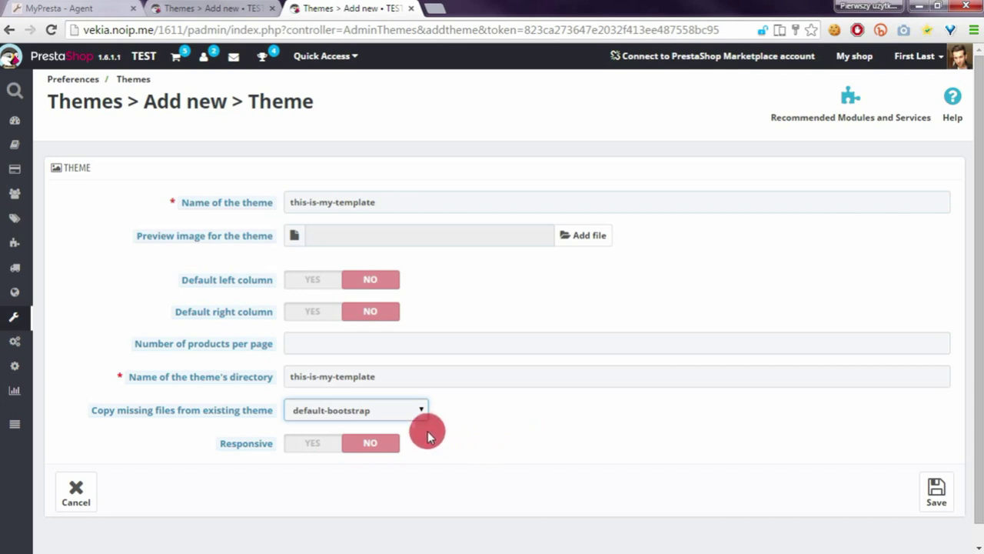
pyautogui.click(311, 446)
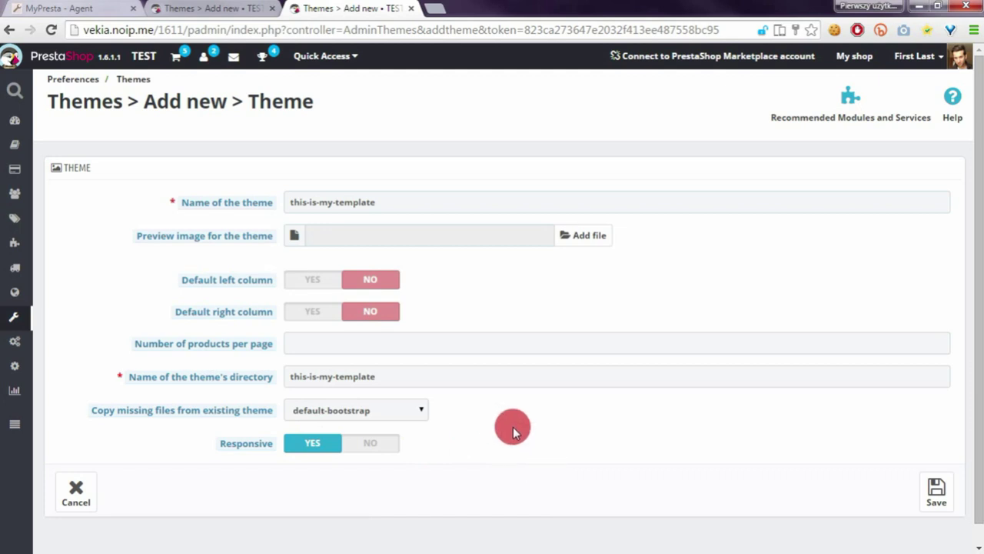
pyautogui.click(936, 496)
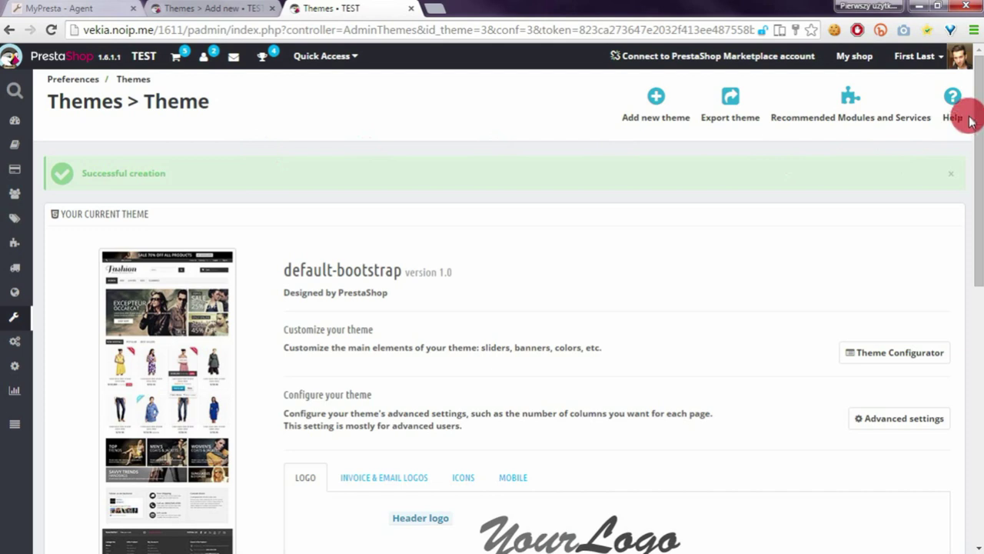
# Choose 'Use this theme' on the this-is-my-template thumbnail under Select a theme for the TEST shop.
pyautogui.moveTo(976, 123); pyautogui.dragTo(970, 358)
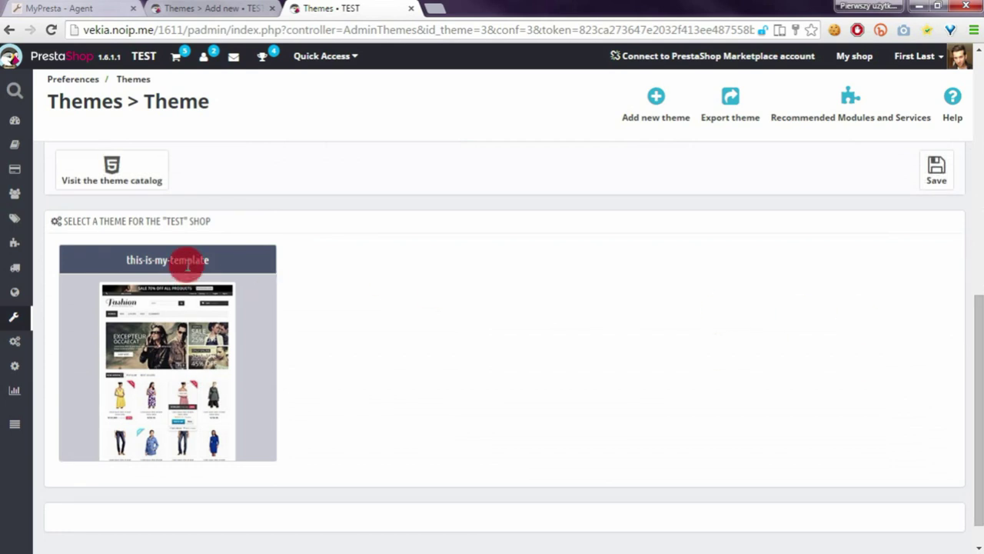
pyautogui.moveTo(176, 309)
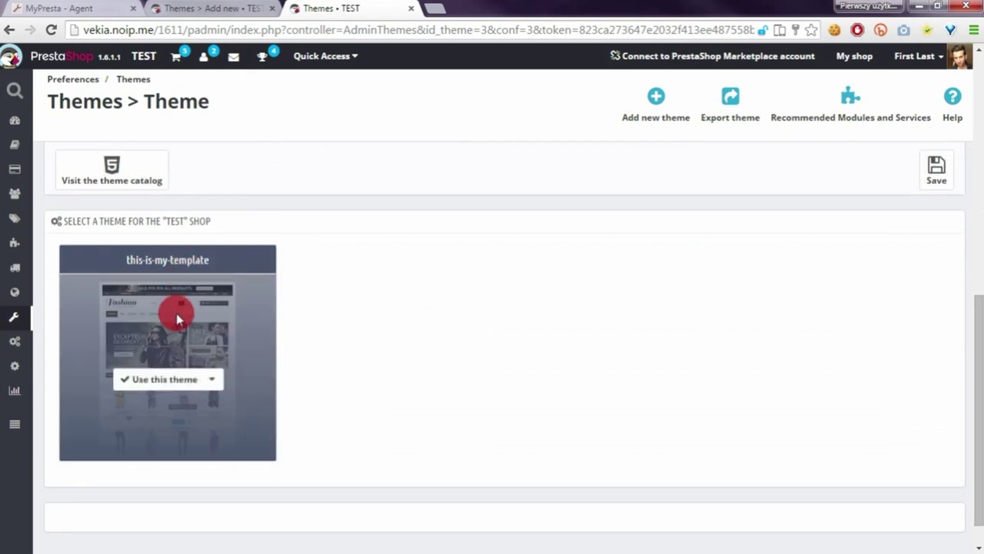
pyautogui.click(174, 390)
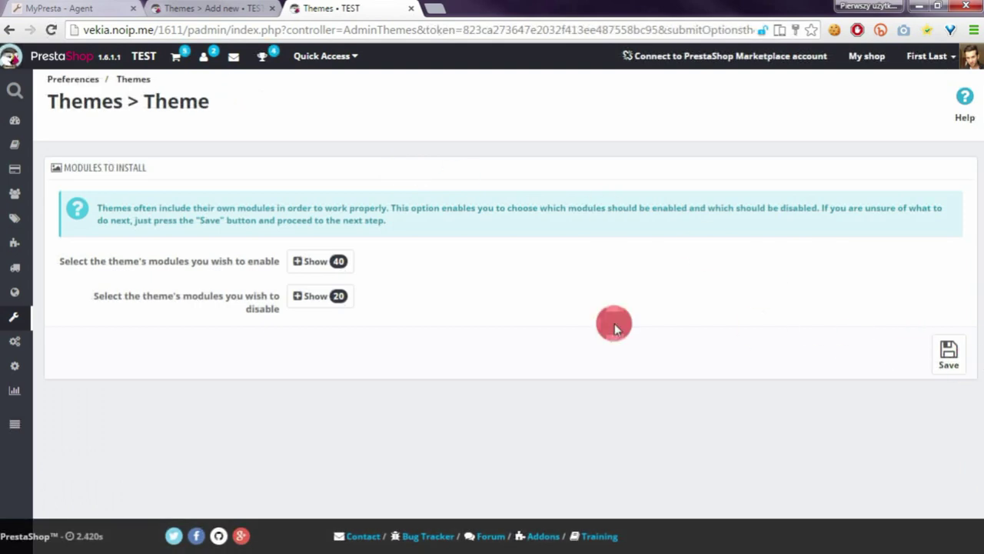
# Review the 40 modules to enable and 20 to disable, keep all checked, and save to install.
pyautogui.click(300, 262)
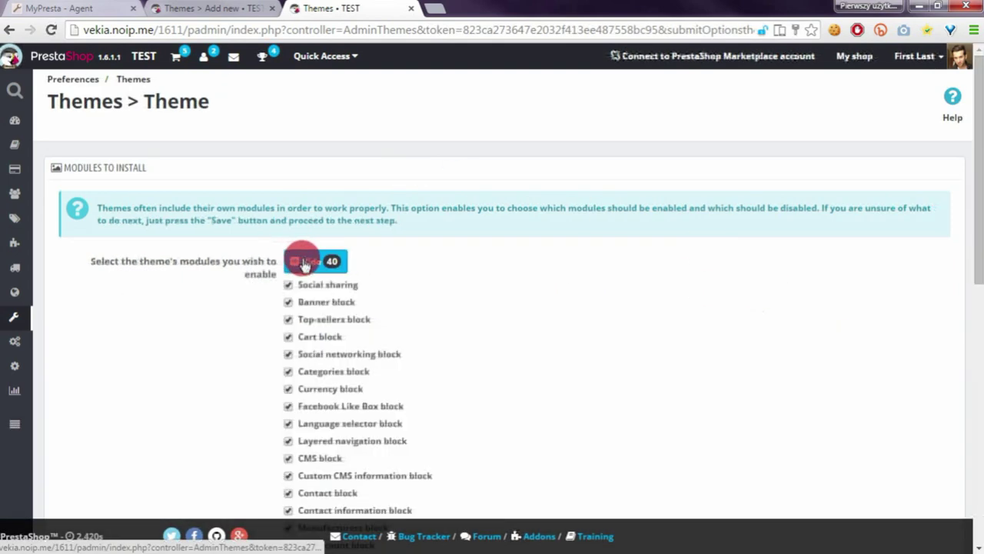
pyautogui.scroll(-6, 304, 265)
pyautogui.scroll(-1, 303, 265)
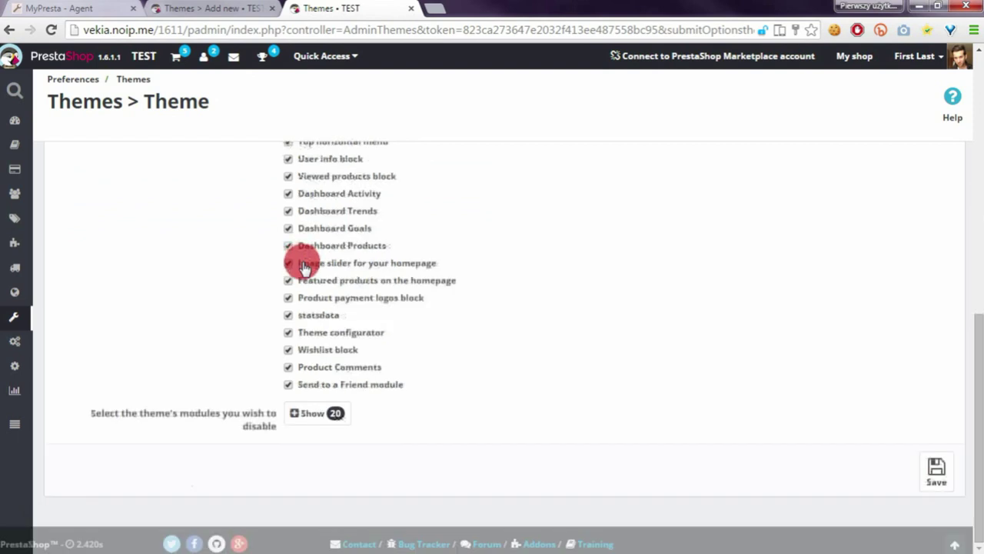
pyautogui.click(307, 424)
pyautogui.scroll(-3, 392, 323)
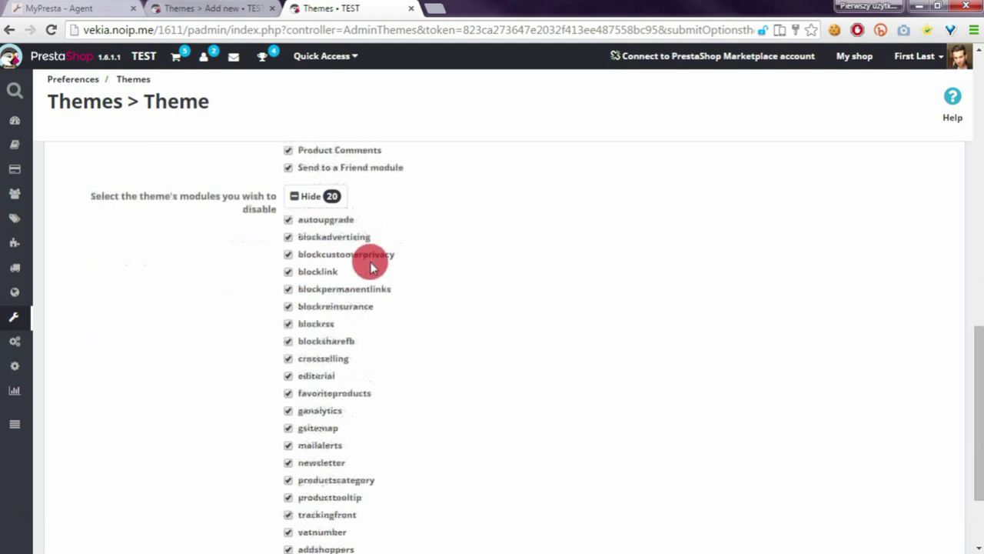
pyautogui.scroll(-2, 345, 264)
pyautogui.scroll(5, 348, 273)
pyautogui.scroll(-4, 346, 281)
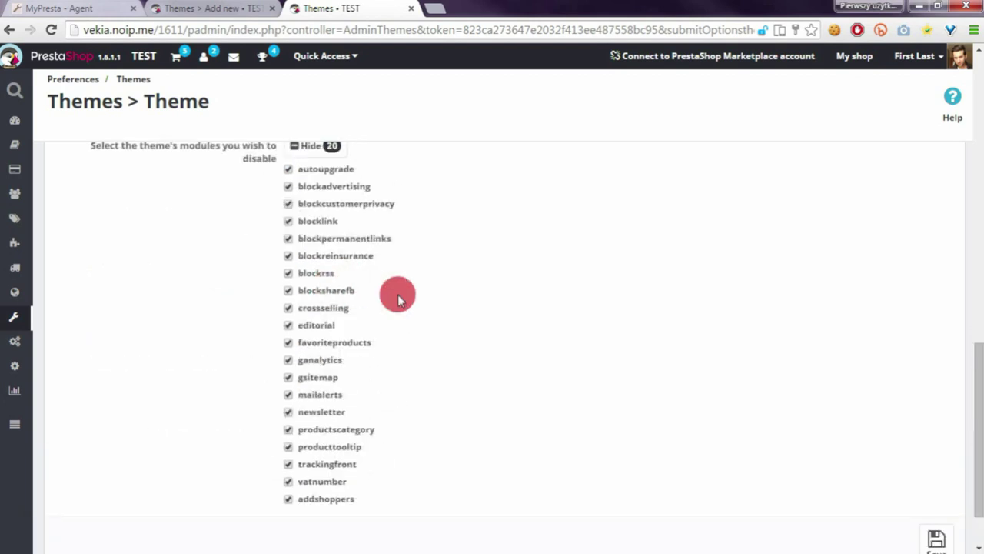
pyautogui.scroll(-1, 911, 408)
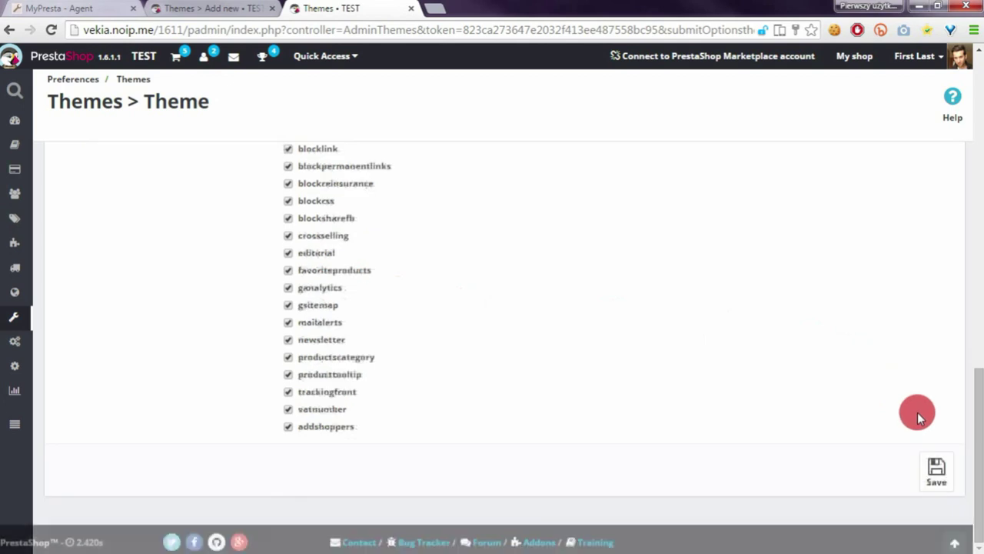
pyautogui.click(928, 477)
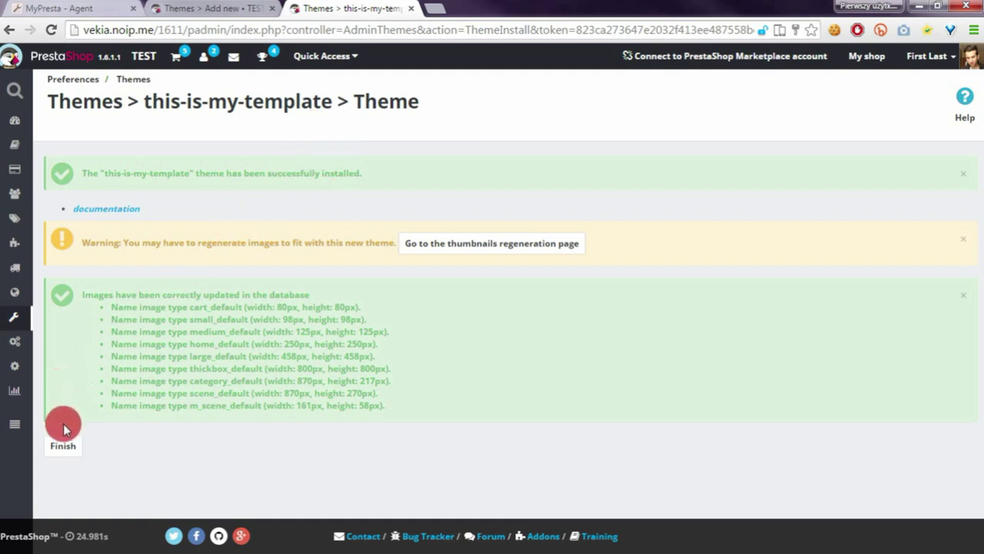
# Finish the installation and confirm this-is-my-template appears under Your Current Theme.
pyautogui.click(61, 450)
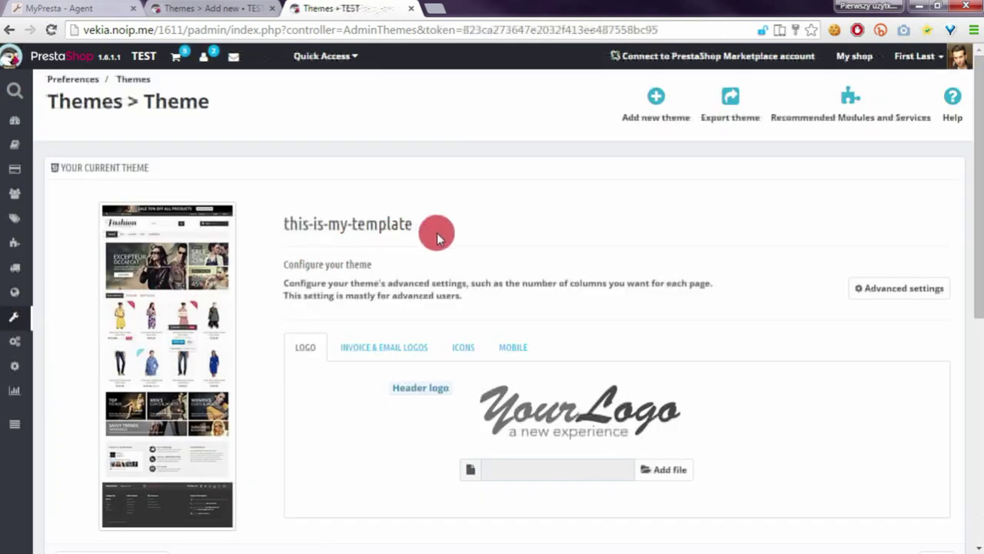
pyautogui.moveTo(438, 229); pyautogui.dragTo(274, 213)
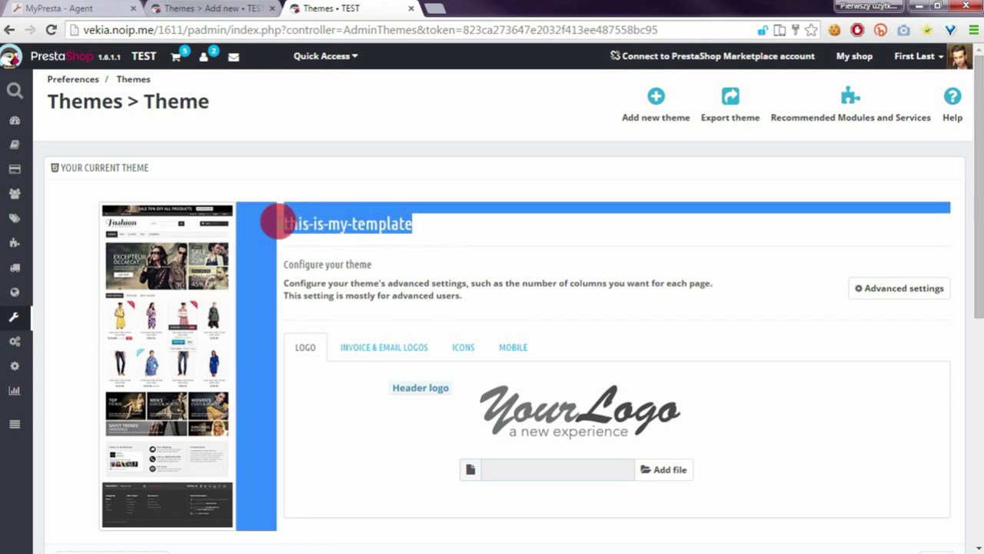
pyautogui.click(743, 176)
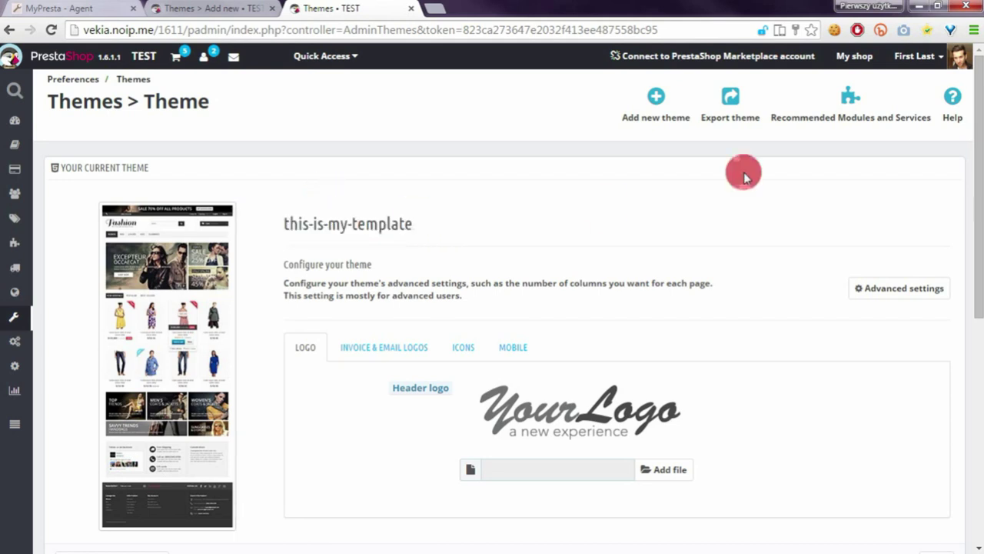
# Open the TEST storefront via 'My shop' in a new tab and scroll through the new theme.
pyautogui.click(852, 61)
pyautogui.click(496, 6)
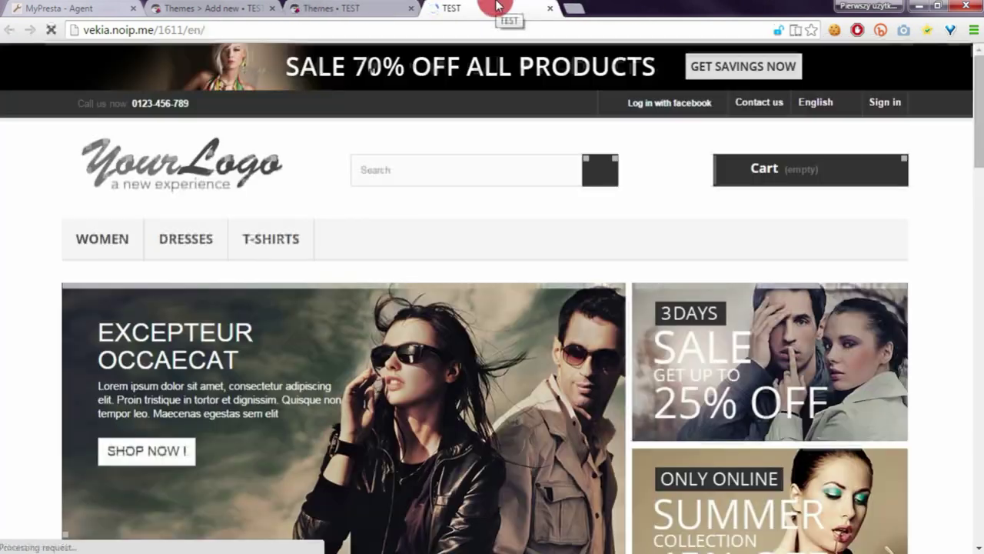
pyautogui.moveTo(977, 86); pyautogui.dragTo(974, 473)
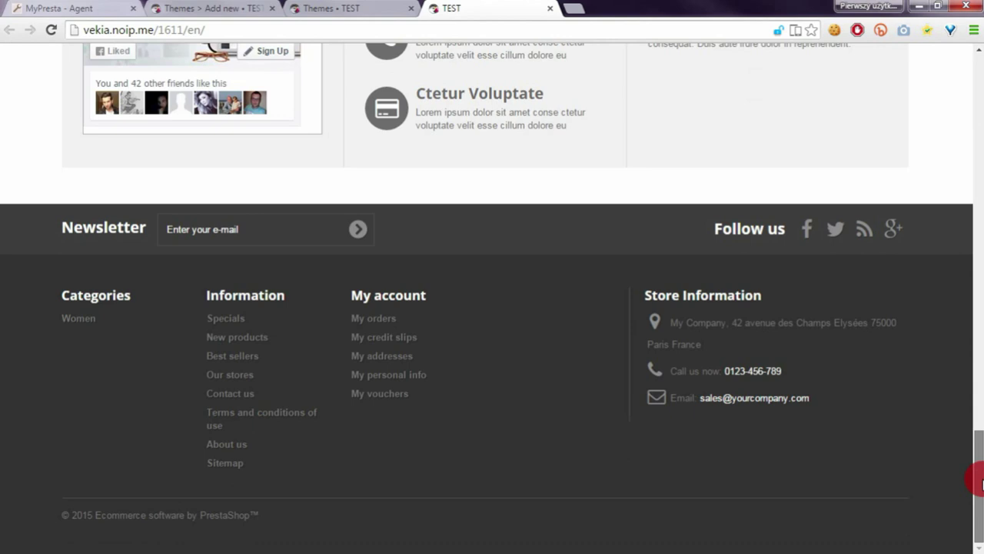
pyautogui.moveTo(978, 480); pyautogui.dragTo(981, 275)
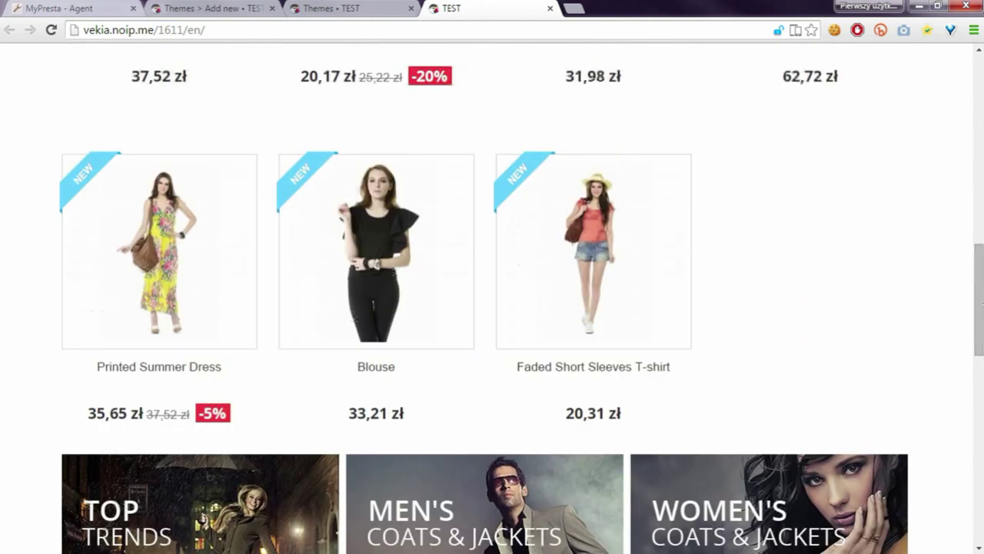